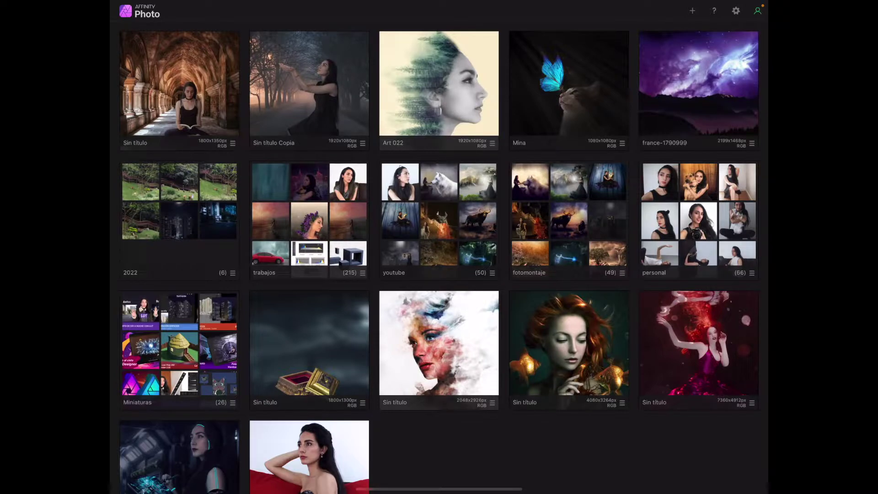
- Open the new-document options from the gallery's + button
{"action": "left_click", "coordinate": [692, 10]}
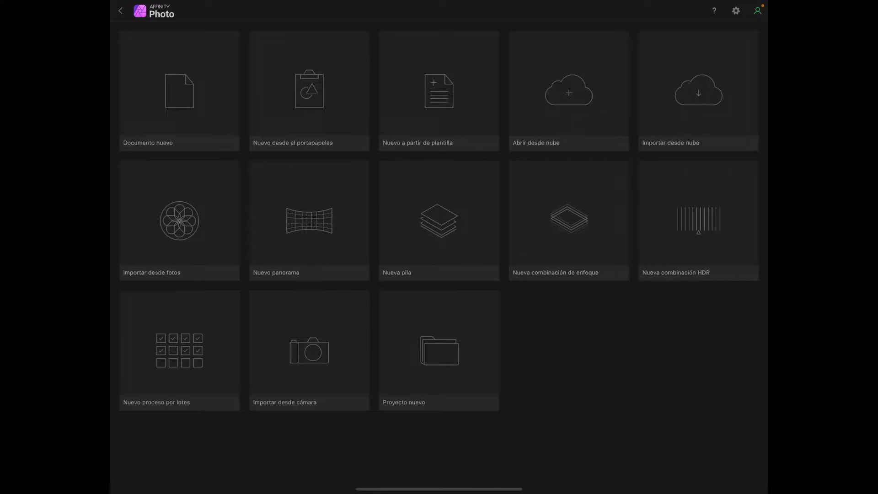
- Open the Brand-marks-1 logo image from the iCloud Designer folder in the editor
{"action": "left_click", "coordinate": [698, 92]}
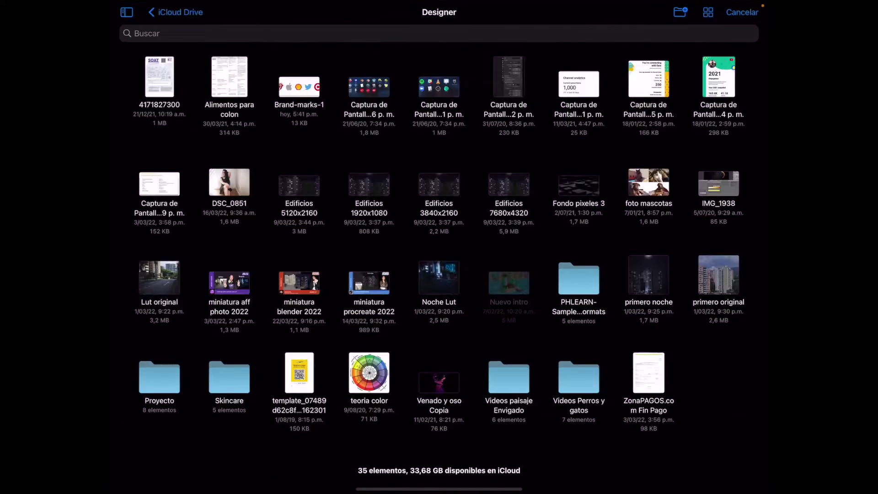
{"action": "left_click", "coordinate": [439, 185]}
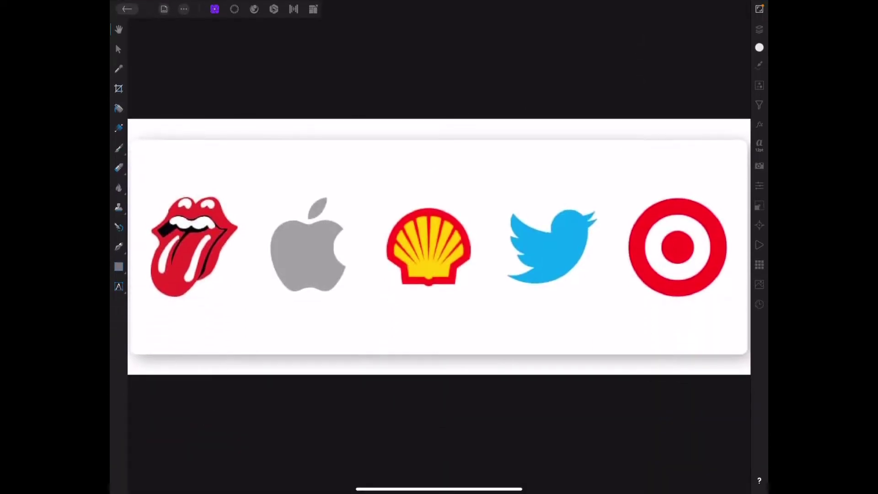
{"action": "scroll", "coordinate": [428, 222], "scroll_direction": "down", "scroll_amount": 3}
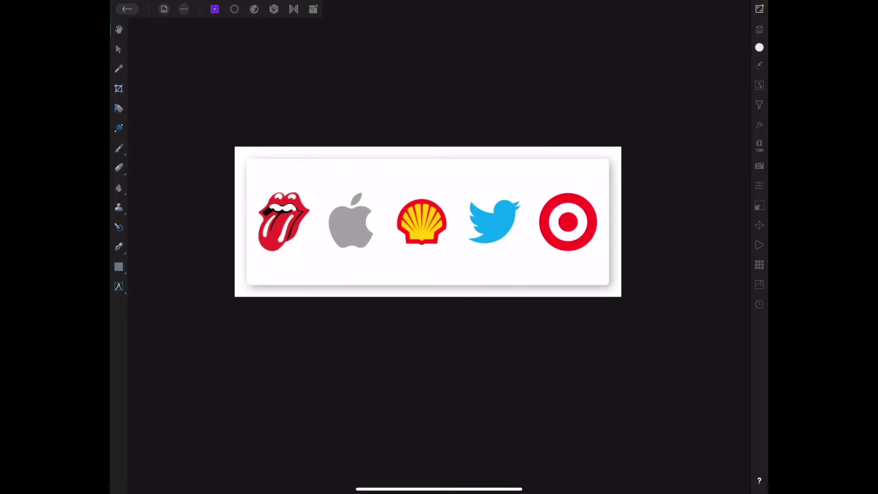
{"action": "left_click", "coordinate": [759, 85]}
- Add an HSL adjustment layer limited to the red hue range
{"action": "scroll", "coordinate": [700, 308], "scroll_direction": "down", "scroll_amount": 5}
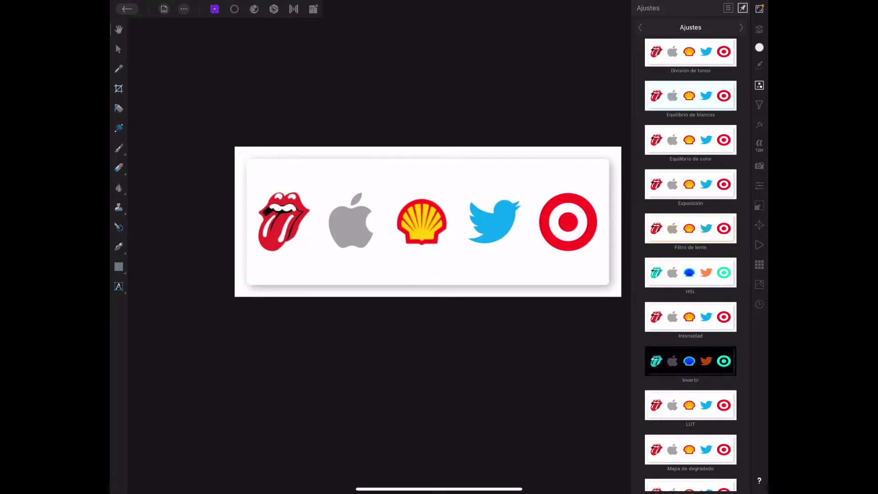
{"action": "left_click", "coordinate": [690, 272]}
{"action": "left_click", "coordinate": [759, 29]}
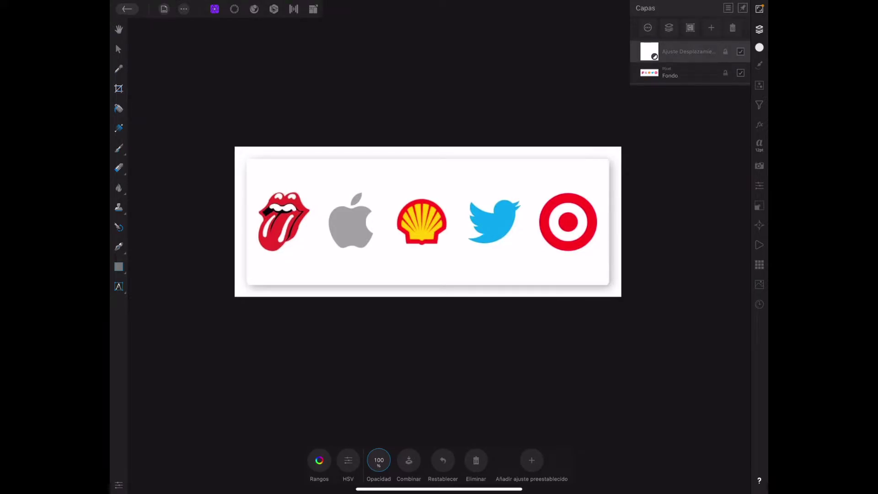
{"action": "left_click", "coordinate": [320, 459]}
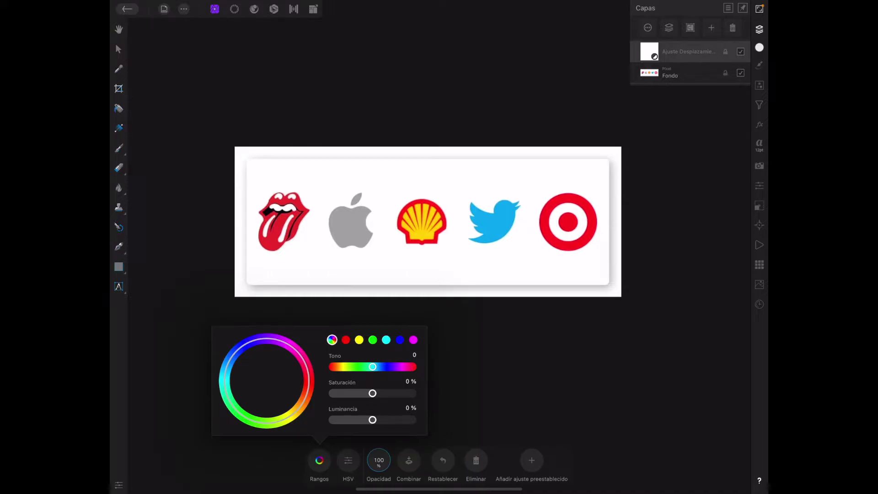
{"action": "left_click", "coordinate": [345, 339]}
- Widen the red hue range, shift its hue to -166, then hide the adjustment
{"action": "left_click_drag", "start_coordinate": [280, 373], "coordinate": [283, 384]}
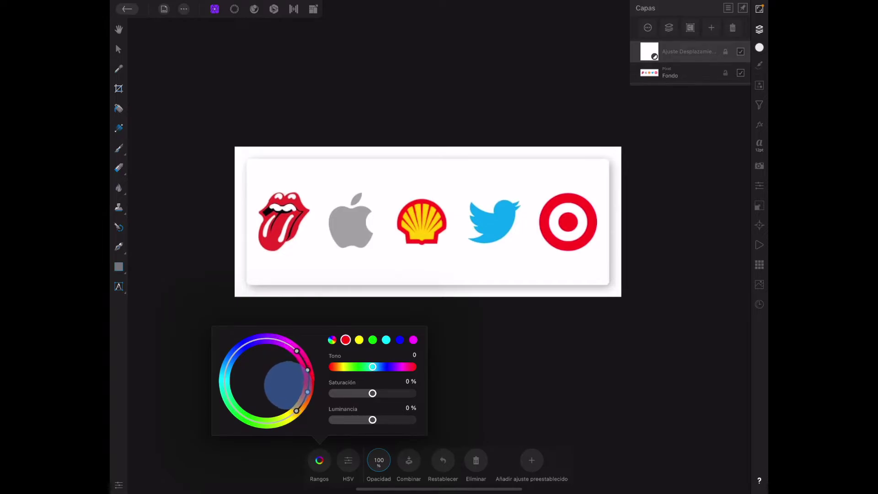
{"action": "left_click_drag", "start_coordinate": [296, 410], "coordinate": [303, 402]}
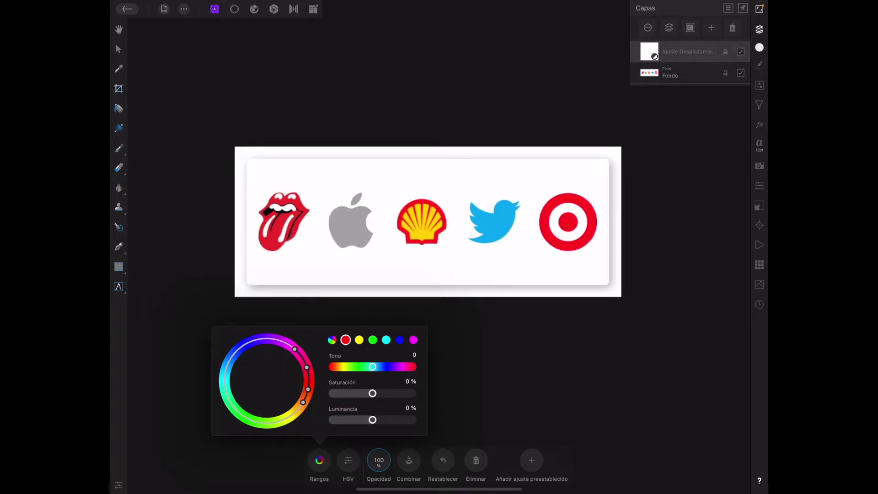
{"action": "left_click_drag", "start_coordinate": [307, 367], "coordinate": [305, 395]}
{"action": "left_click_drag", "start_coordinate": [295, 349], "coordinate": [306, 367]}
{"action": "mouse_move", "coordinate": [372, 366]}
{"action": "left_mouse_down"}
{"action": "mouse_move", "coordinate": [334, 367]}
{"action": "mouse_move", "coordinate": [373, 366]}
{"action": "left_mouse_up"}
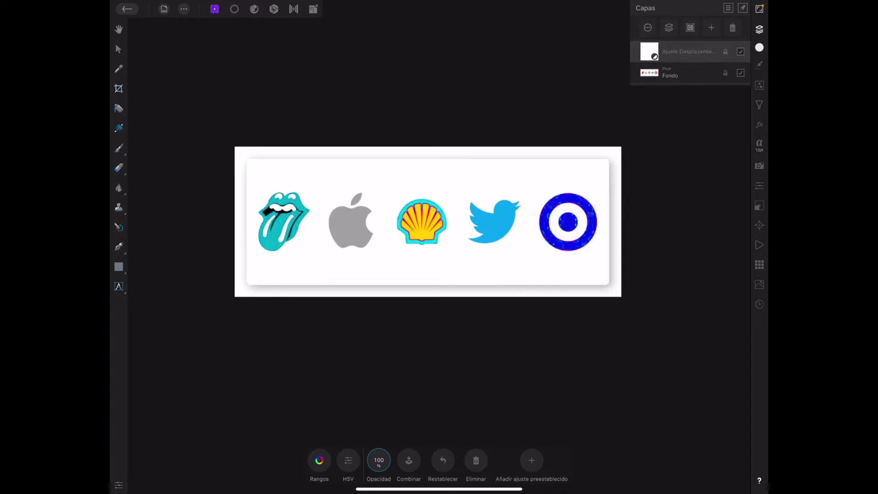
{"action": "left_click", "coordinate": [740, 51]}
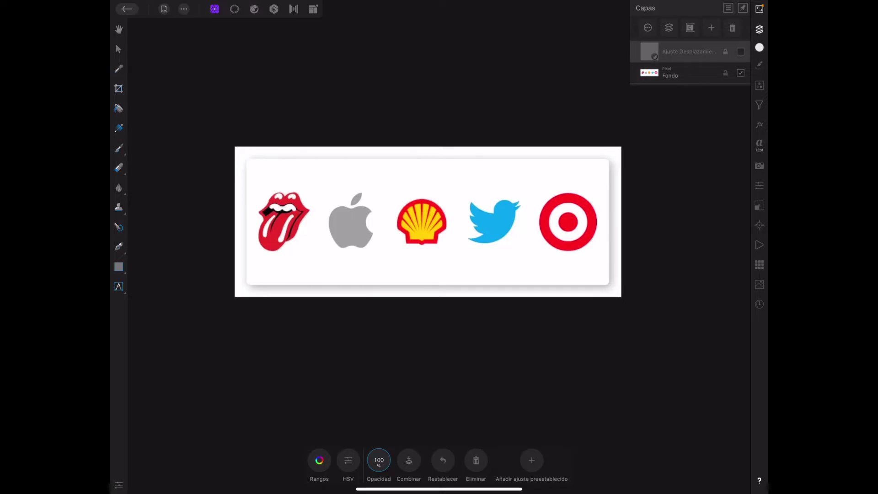
- Duplicate the Fondo layer
{"action": "left_click", "coordinate": [740, 52]}
{"action": "left_click", "coordinate": [686, 73]}
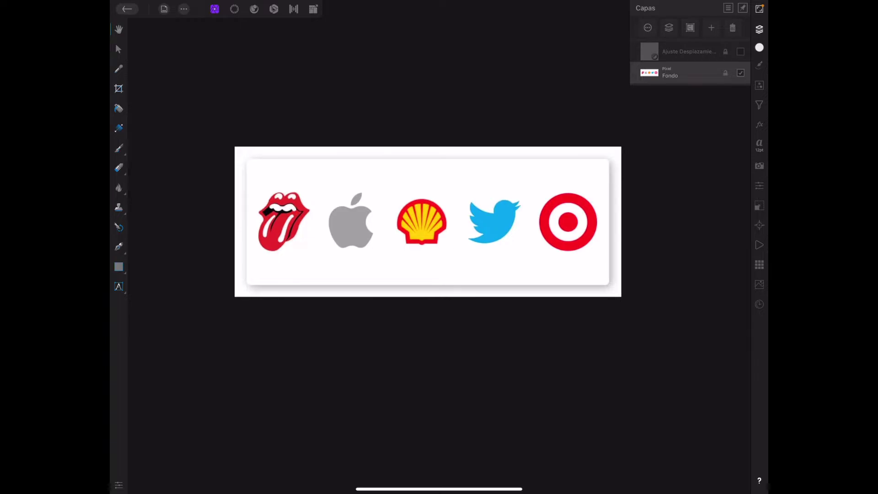
{"action": "left_click", "coordinate": [184, 9]}
{"action": "left_click", "coordinate": [203, 28]}
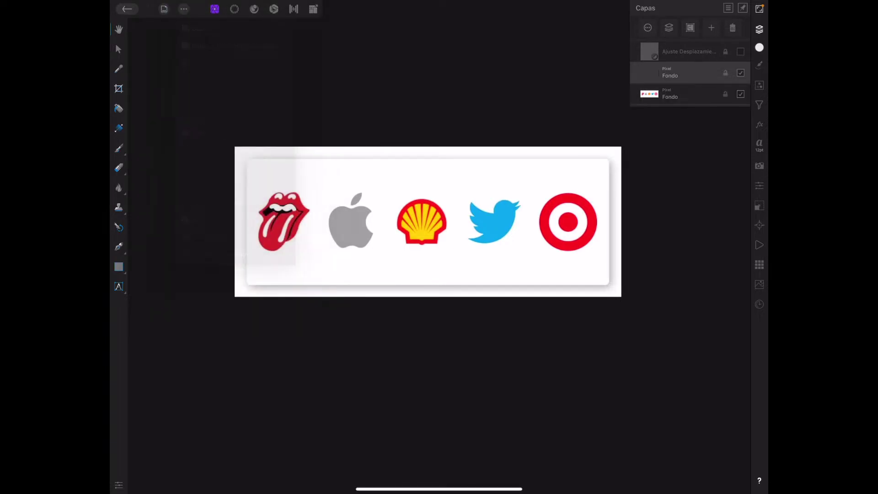
- Nest the hidden HSL adjustment inside the lower Fondo copy and select Flood Fill
{"action": "left_click", "coordinate": [700, 52]}
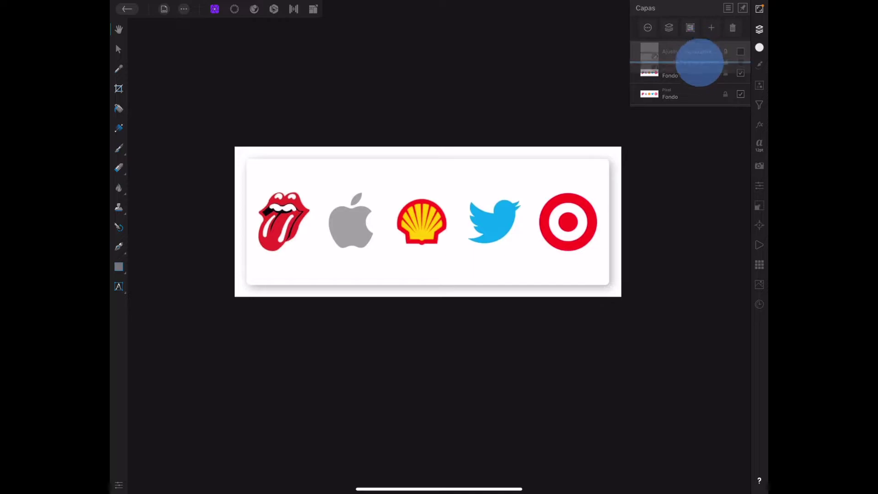
{"action": "left_click_drag", "start_coordinate": [700, 52], "coordinate": [700, 91]}
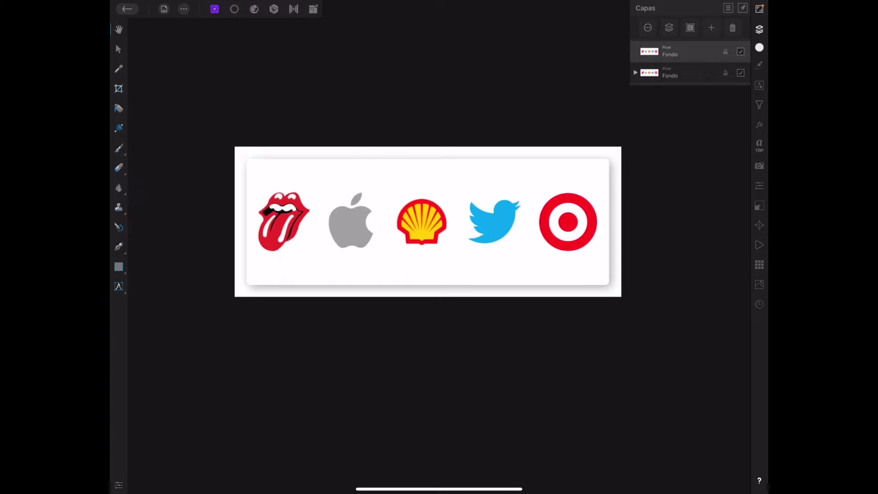
{"action": "left_click", "coordinate": [119, 109]}
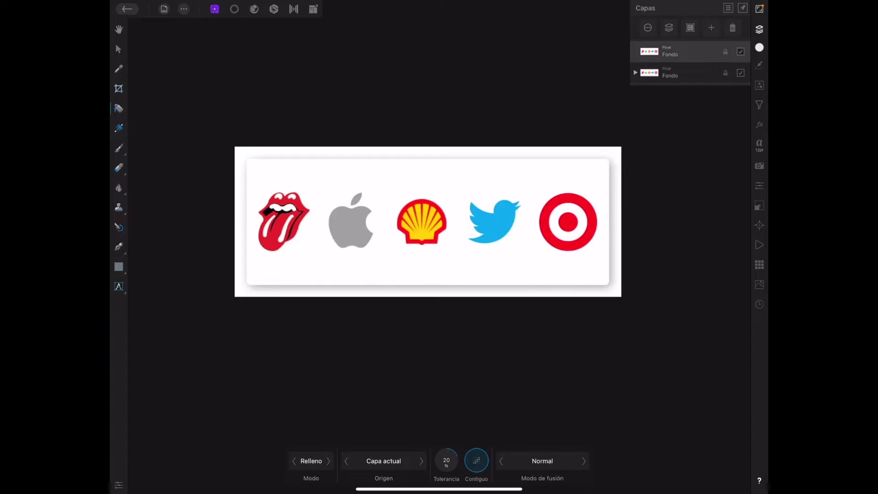
- Set the fill colour to bright green on the colour wheel
{"action": "left_click", "coordinate": [144, 110]}
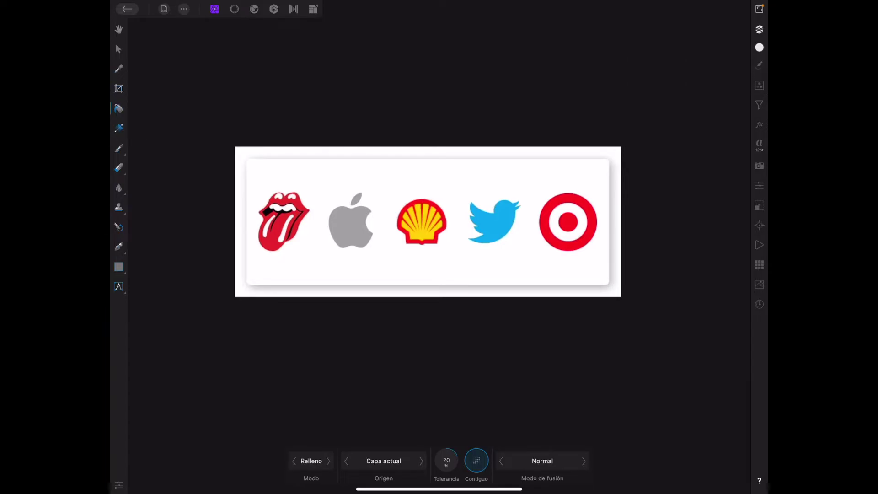
{"action": "left_click", "coordinate": [759, 47]}
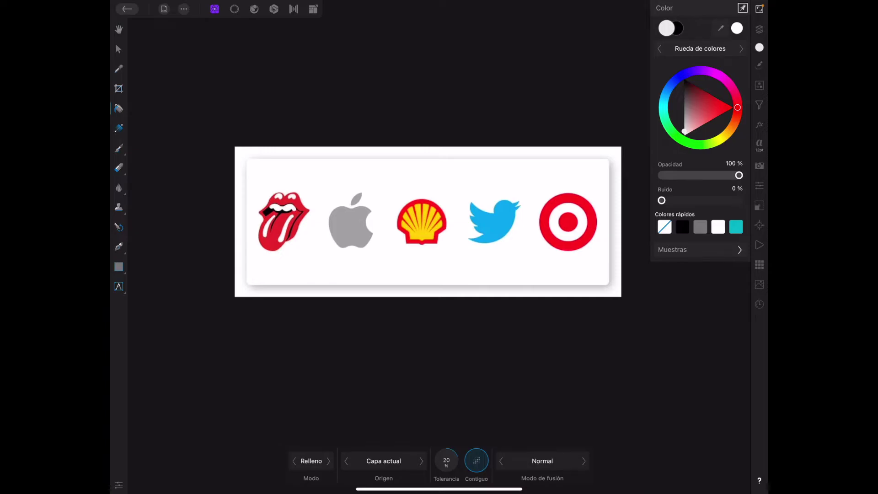
{"action": "mouse_move", "coordinate": [684, 132]}
{"action": "left_mouse_down"}
{"action": "mouse_move", "coordinate": [732, 107]}
{"action": "mouse_move", "coordinate": [727, 137]}
{"action": "mouse_move", "coordinate": [694, 144]}
{"action": "left_mouse_up"}
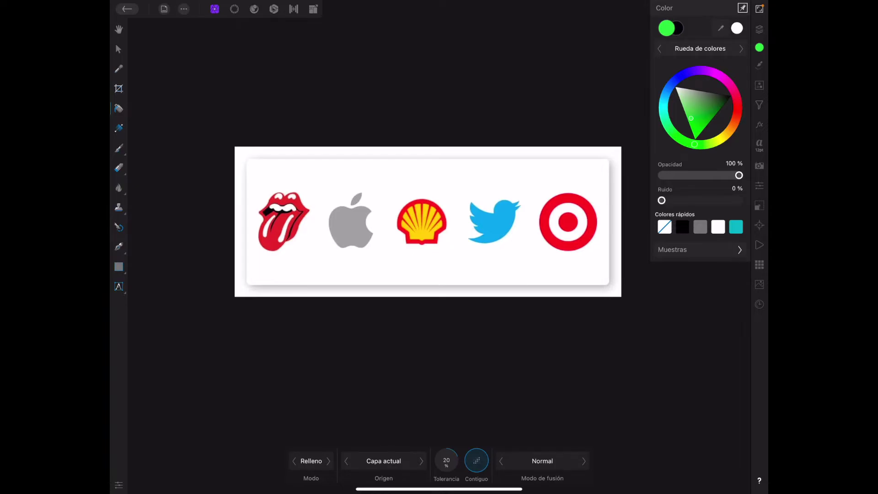
- Flood-fill the Target logo's outer ring and centre dot green
{"action": "left_click", "coordinate": [118, 108]}
{"action": "scroll", "coordinate": [572, 222], "scroll_direction": "up", "scroll_amount": 5}
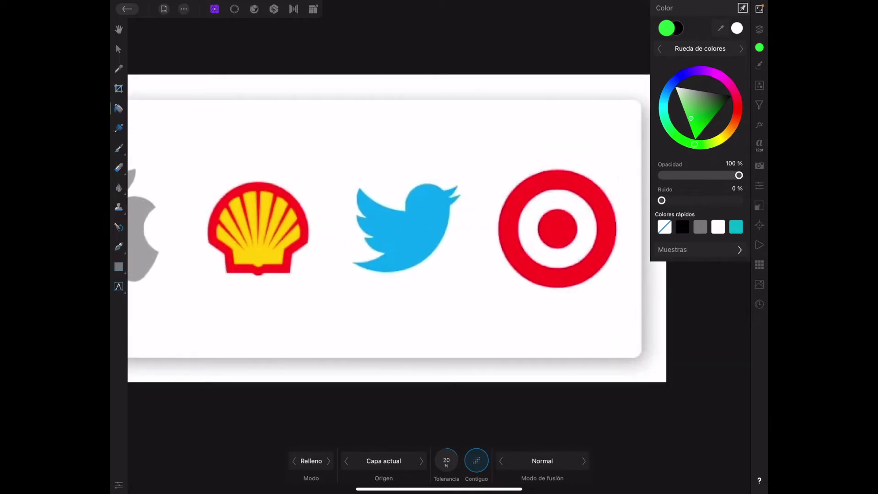
{"action": "left_click", "coordinate": [572, 180]}
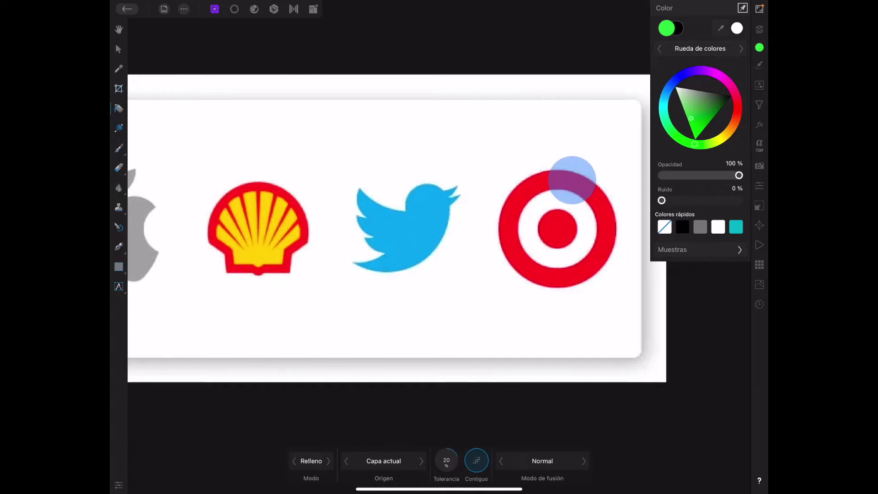
{"action": "left_click", "coordinate": [572, 179]}
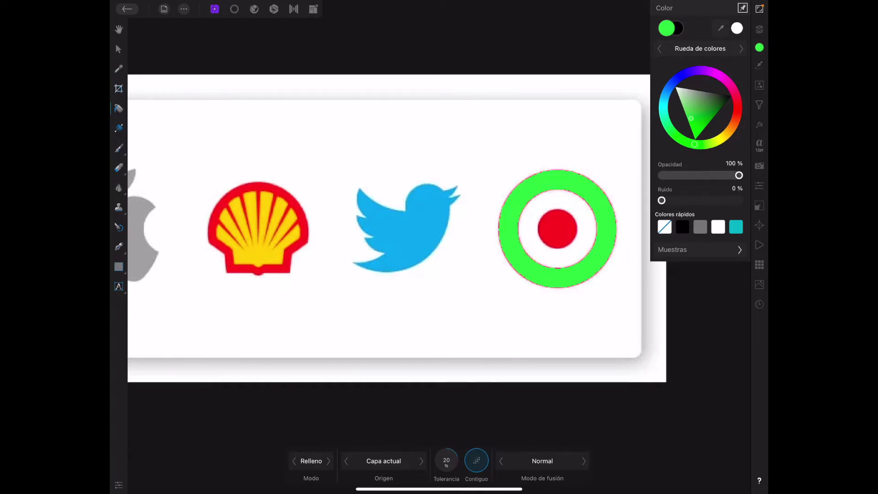
{"action": "scroll", "coordinate": [597, 221], "scroll_direction": "down", "scroll_amount": 5}
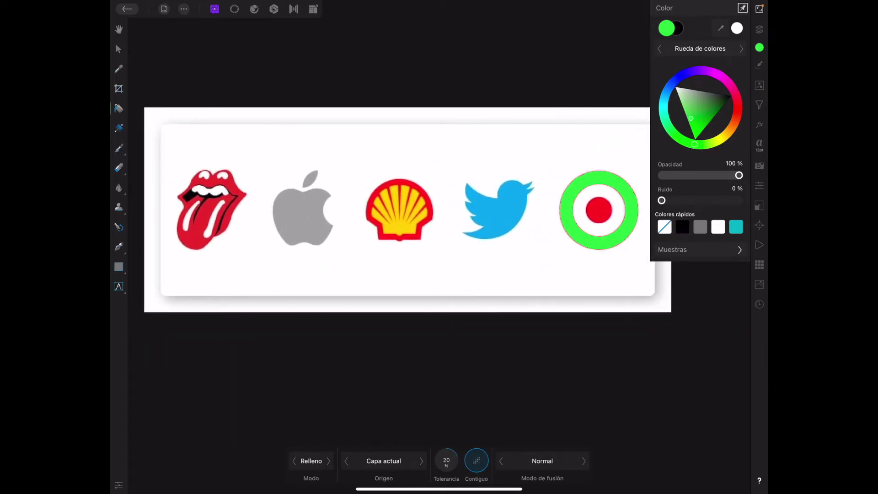
{"action": "left_click", "coordinate": [599, 210]}
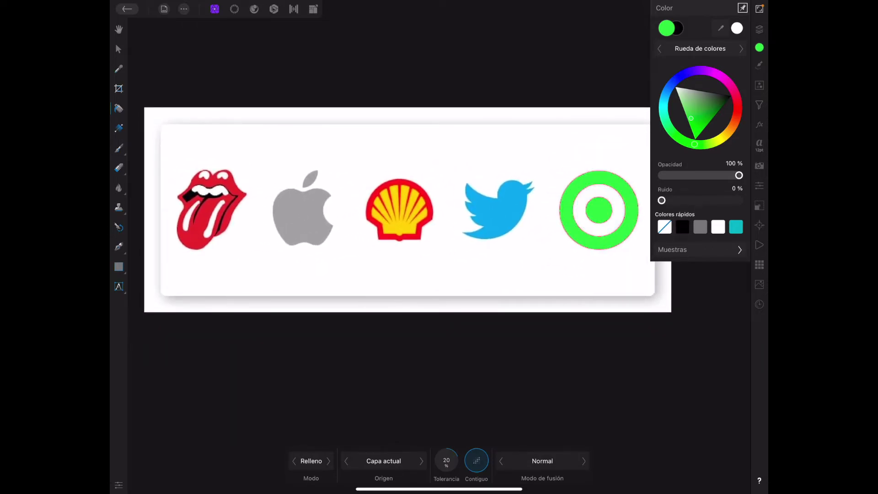
- Fill the Shell outline, Twitter bird, Apple body, leaf and Stones lips green, then choose red
{"action": "left_click", "coordinate": [393, 181]}
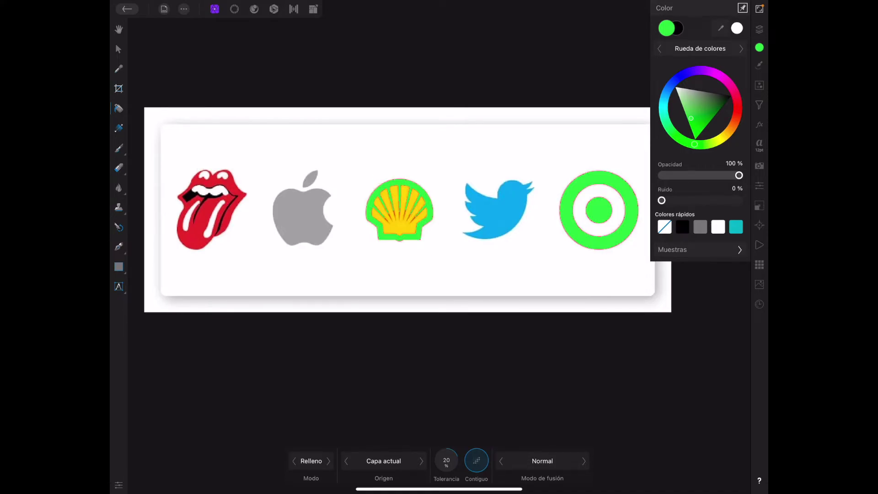
{"action": "left_click", "coordinate": [496, 213]}
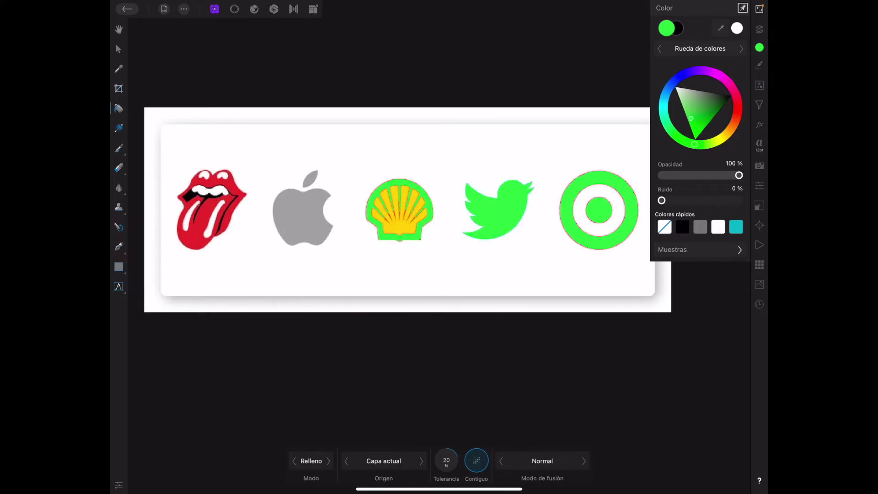
{"action": "left_click", "coordinate": [299, 215]}
{"action": "left_click", "coordinate": [310, 178]}
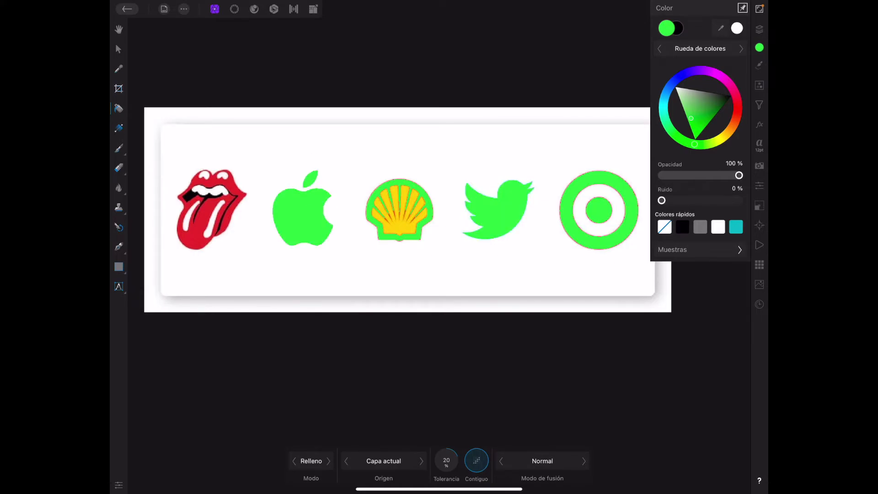
{"action": "left_click", "coordinate": [228, 183]}
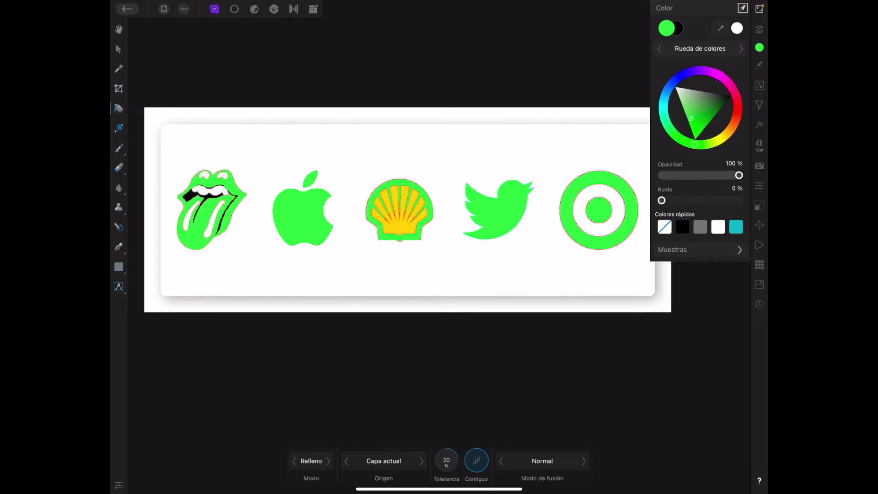
{"action": "left_click", "coordinate": [735, 95]}
{"action": "mouse_move", "coordinate": [734, 97]}
{"action": "left_mouse_down"}
{"action": "mouse_move", "coordinate": [732, 125]}
{"action": "mouse_move", "coordinate": [738, 111]}
{"action": "left_mouse_up"}
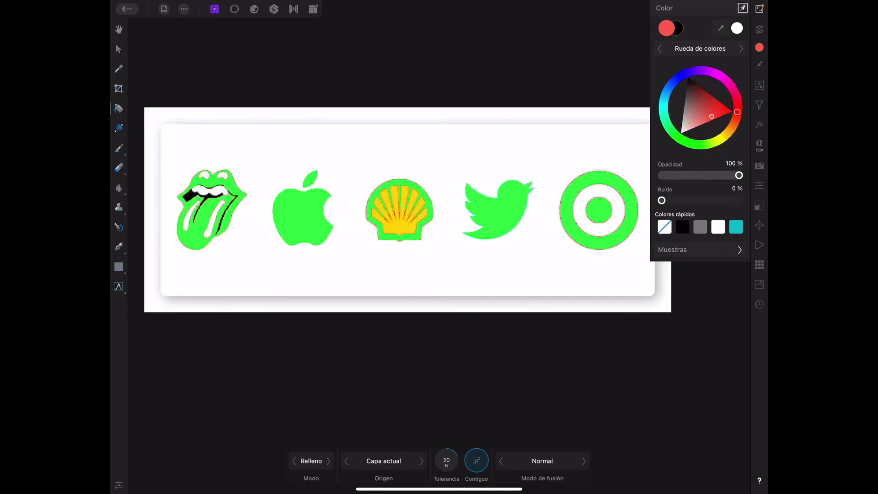
- Flood-fill the Shell interior, Twitter bird, Target ring and dot, and Apple body red
{"action": "left_click", "coordinate": [399, 215]}
{"action": "left_click", "coordinate": [498, 212]}
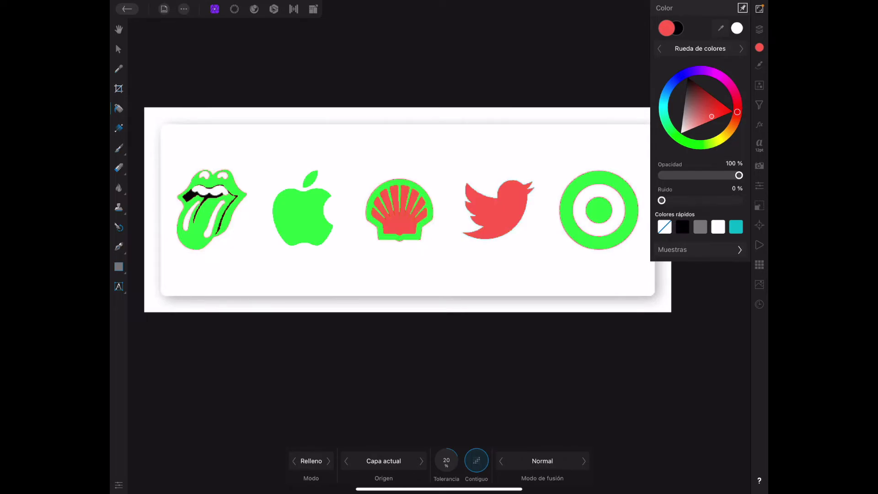
{"action": "left_click", "coordinate": [572, 194]}
{"action": "left_click", "coordinate": [599, 210]}
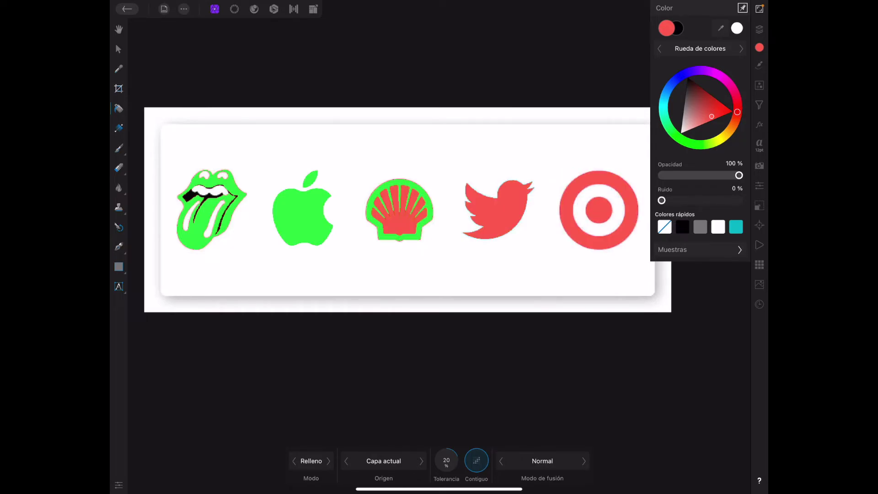
{"action": "left_click", "coordinate": [302, 215]}
- Switch to purple, fill the Shell interior and Rolling Stones lips, and show the layers
{"action": "left_click", "coordinate": [693, 71]}
{"action": "left_click", "coordinate": [400, 226]}
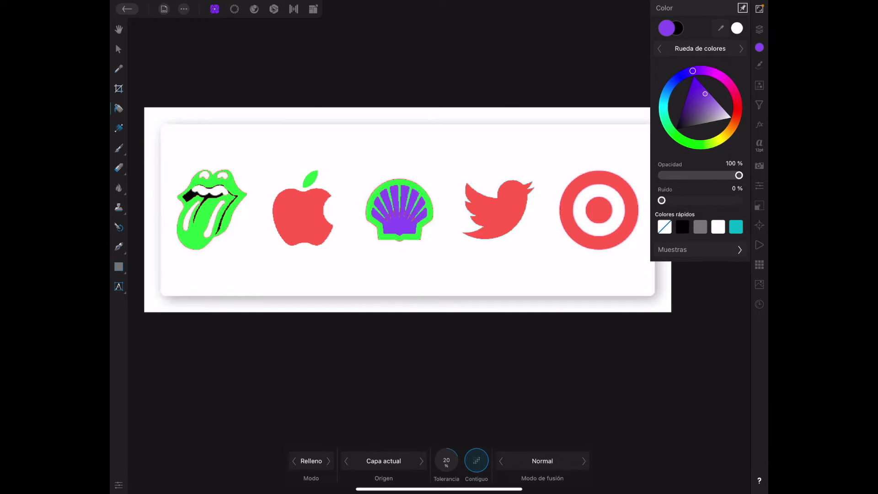
{"action": "left_click", "coordinate": [187, 220]}
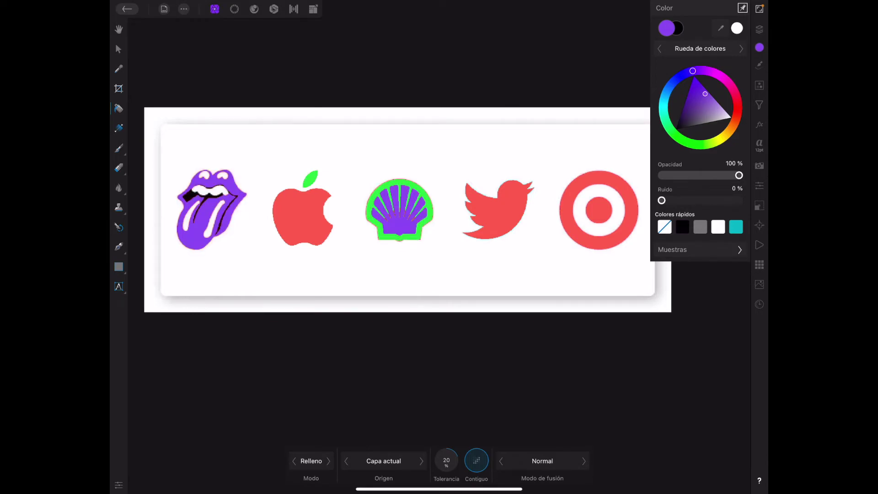
{"action": "left_click", "coordinate": [759, 29]}
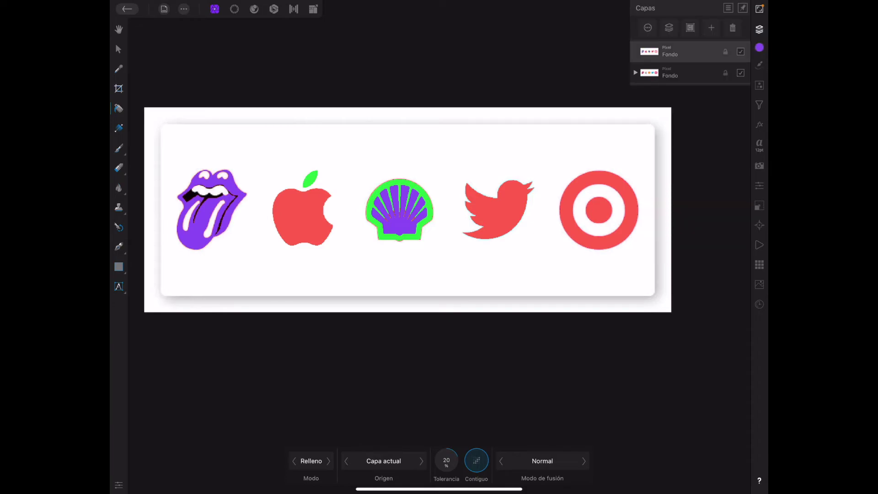